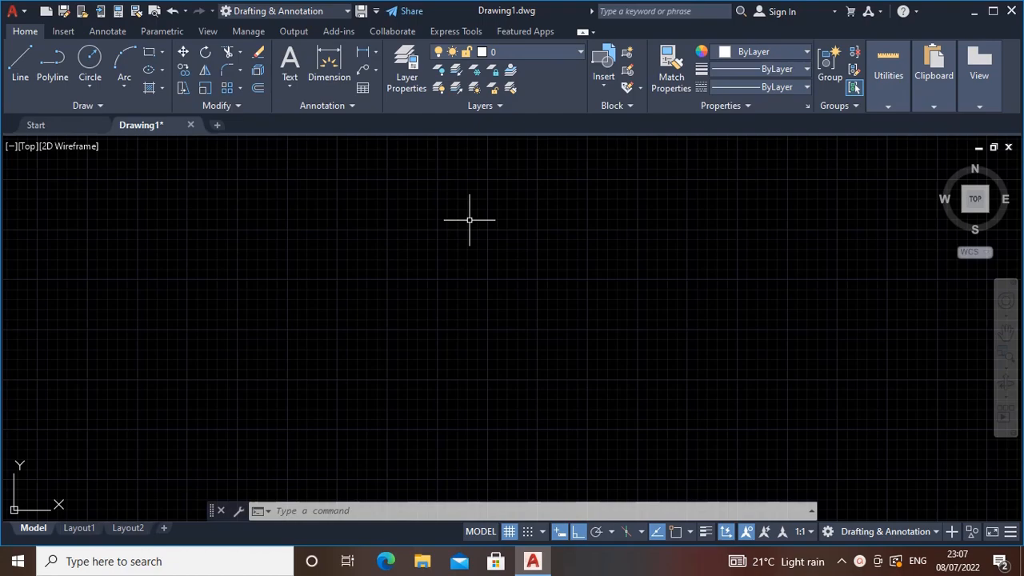
- Set the interface color theme to Light in the display options and apply the change
click(14, 10)
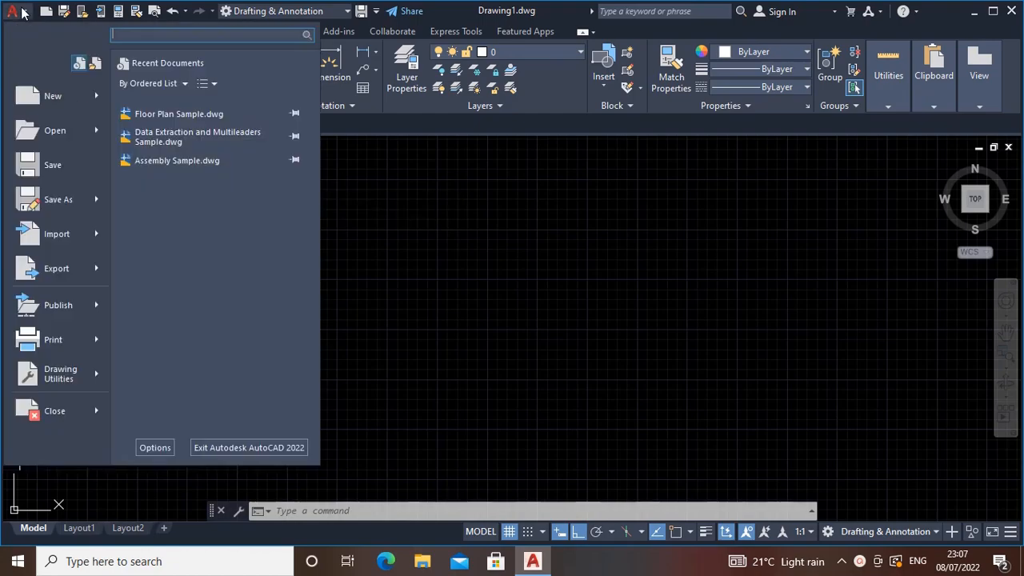
click(156, 448)
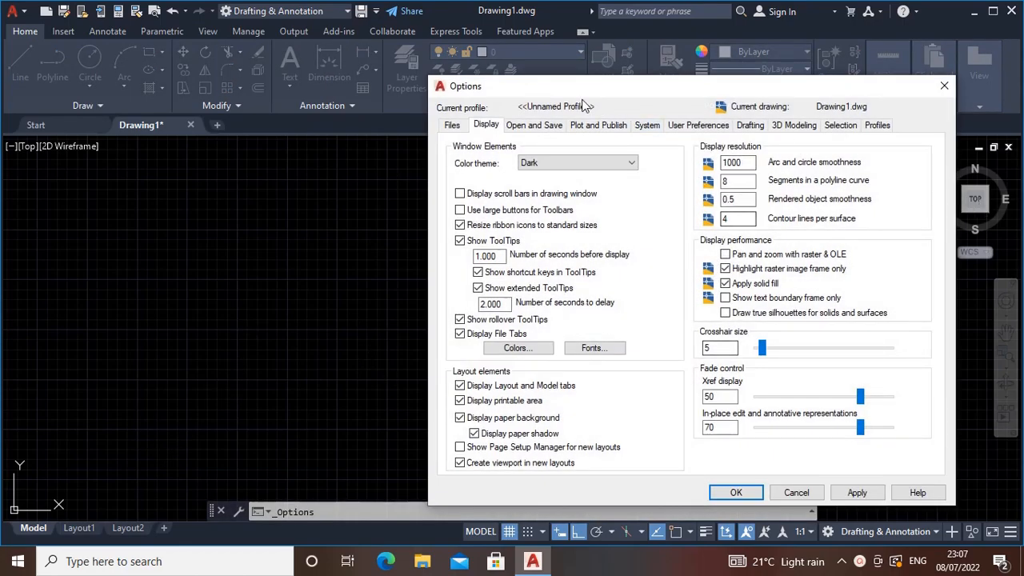
drag(572, 84, 458, 48)
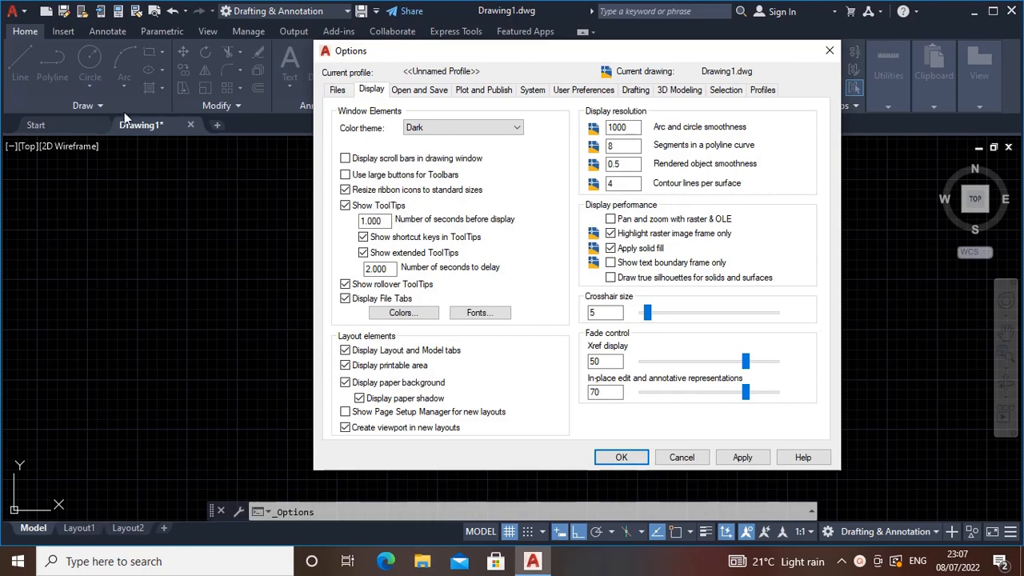
click(497, 126)
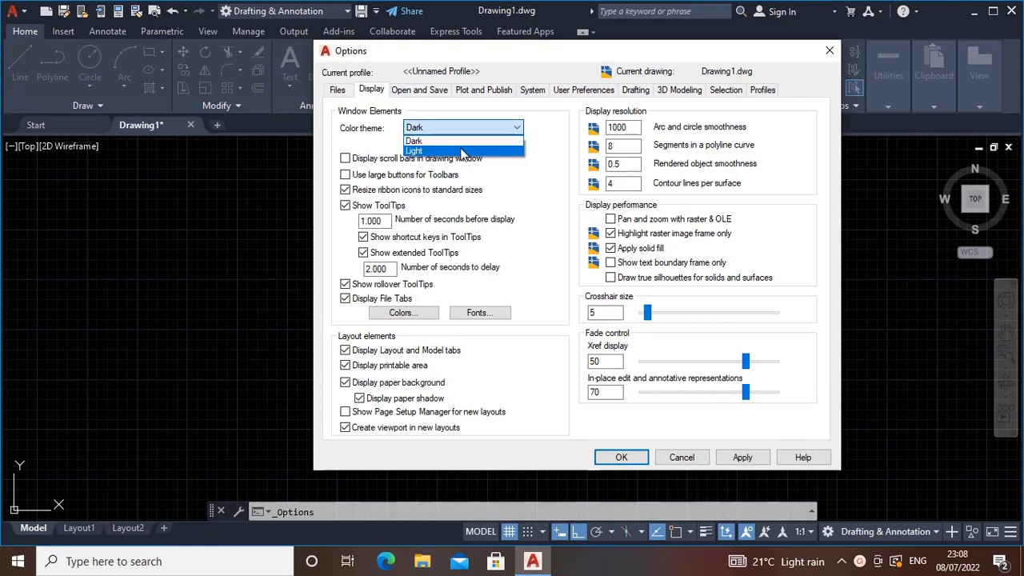
click(462, 151)
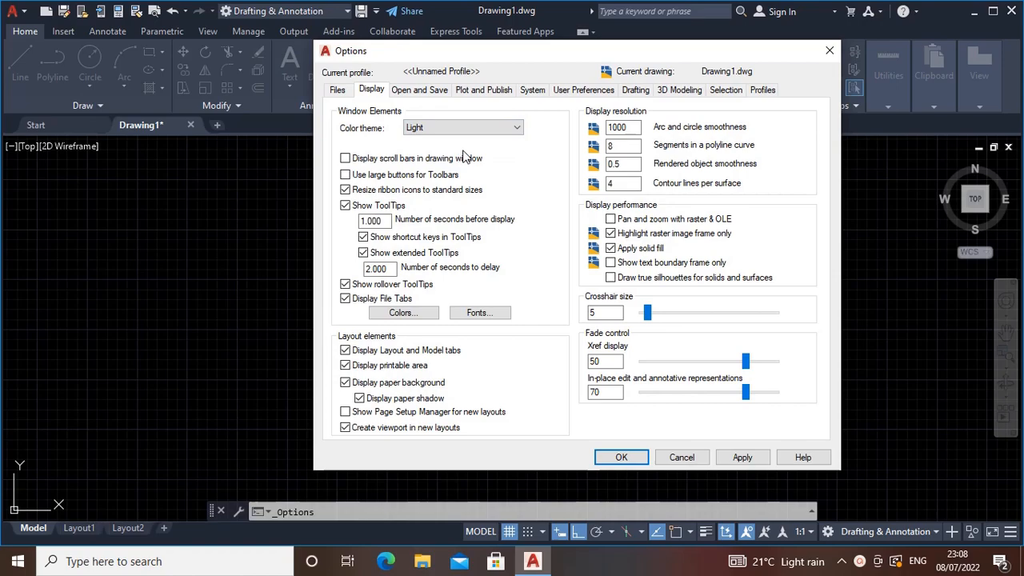
click(743, 457)
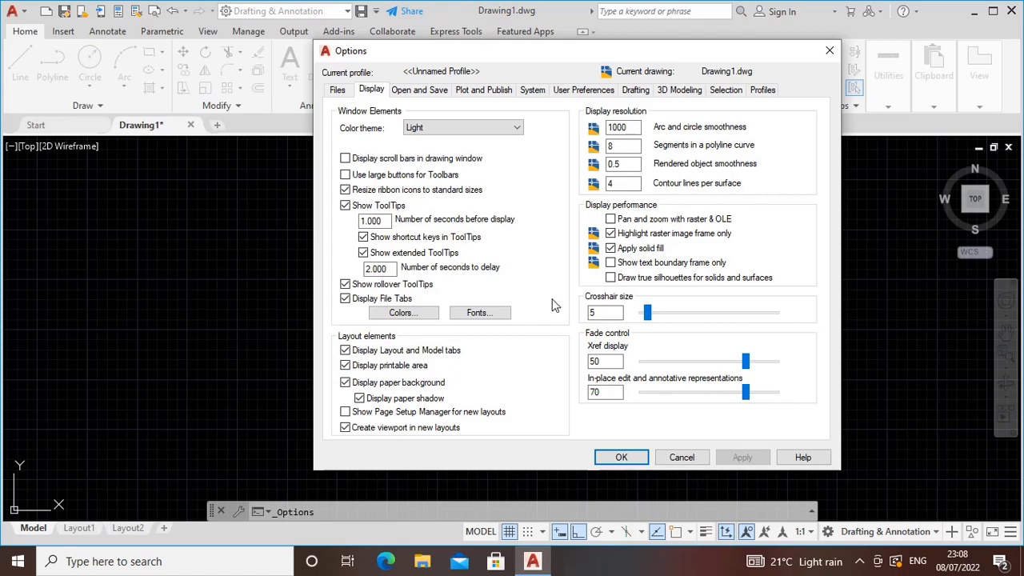
click(638, 458)
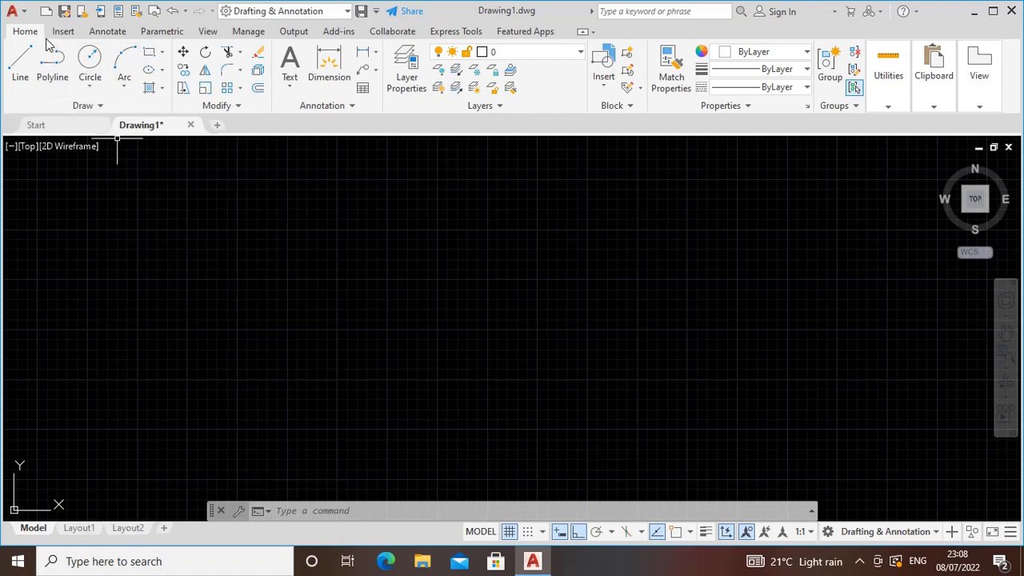
- Set the interface color theme back to Dark in the display options
click(24, 14)
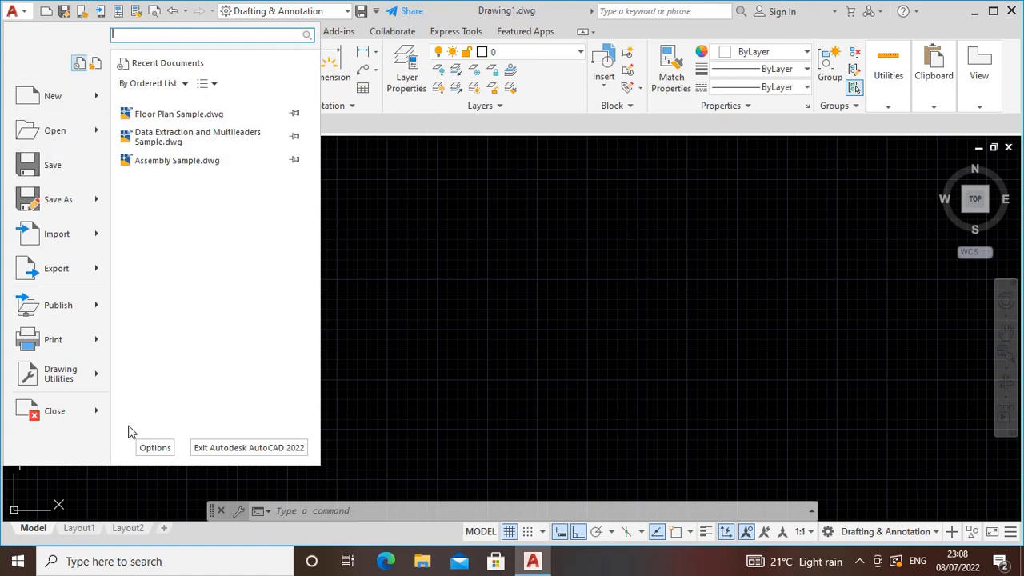
click(156, 448)
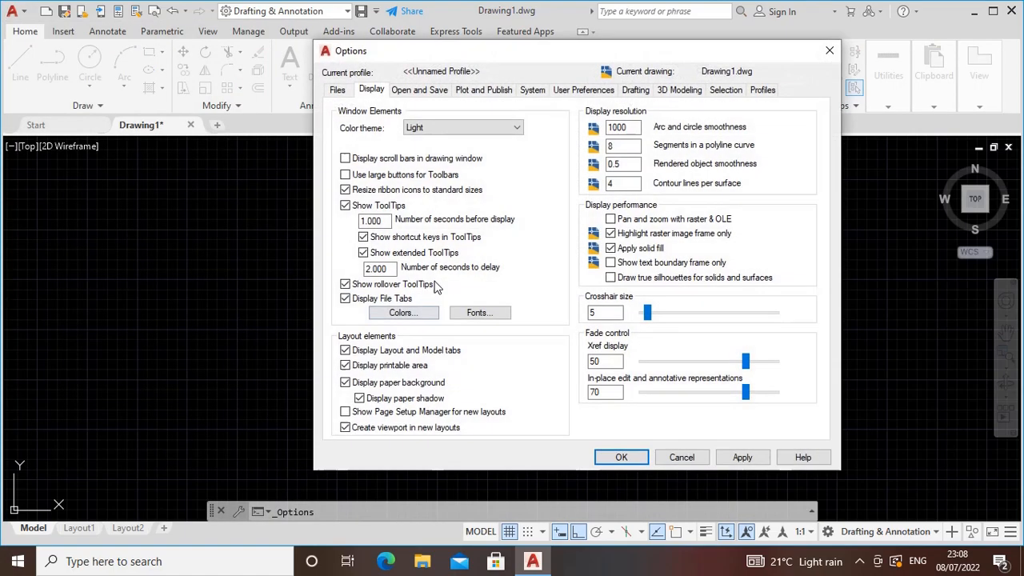
click(496, 130)
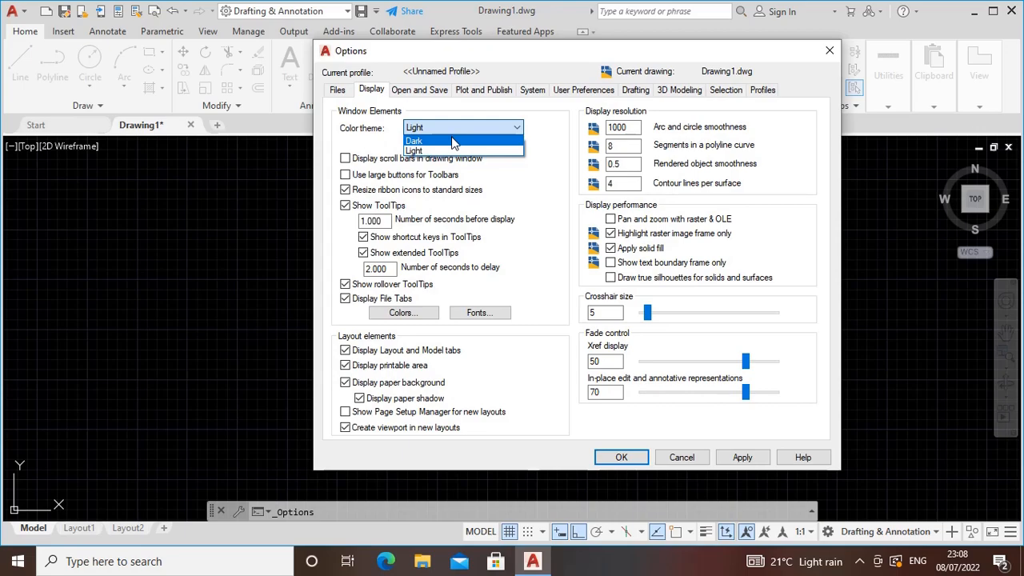
click(453, 142)
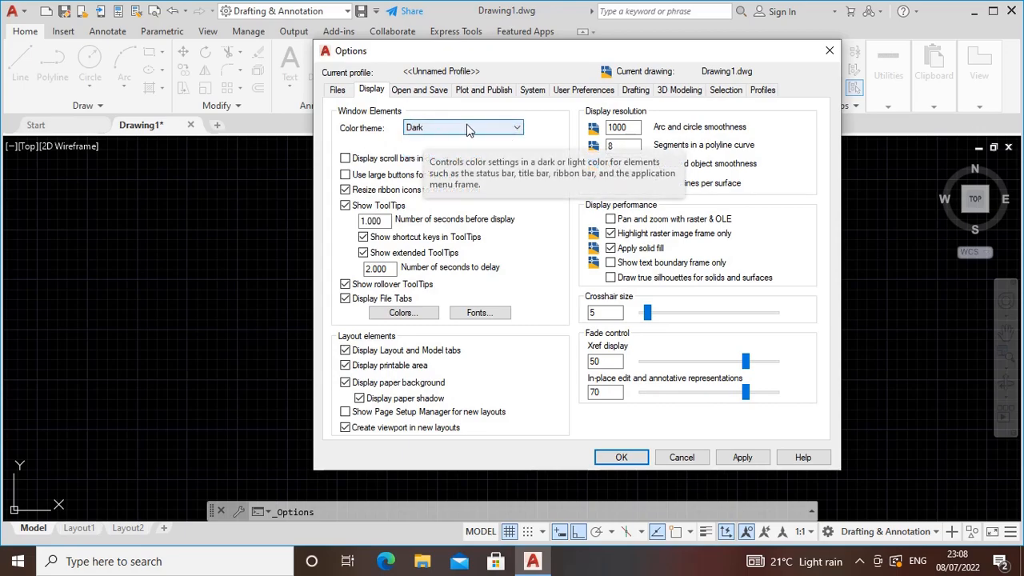
click(364, 252)
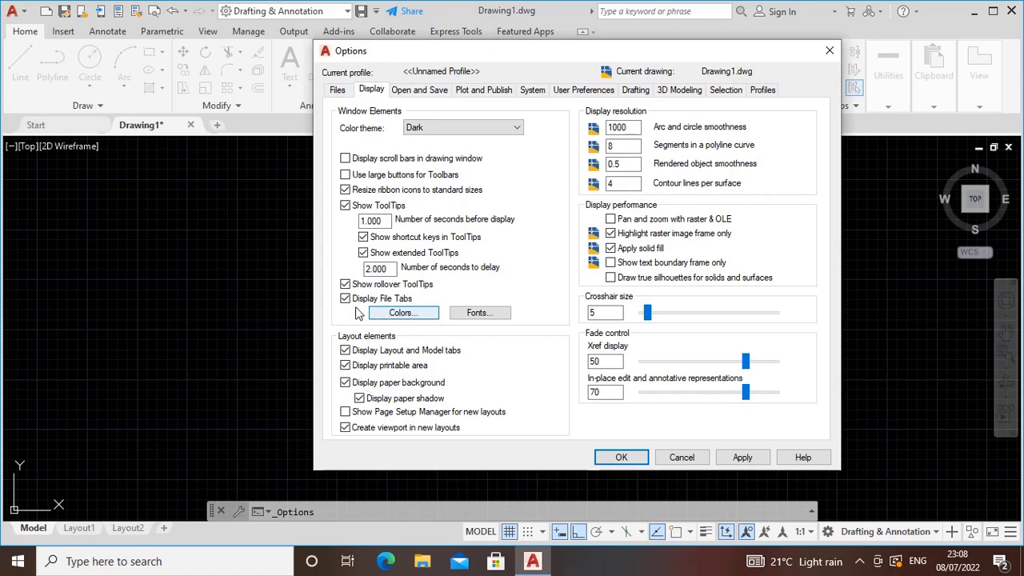
- Set the uniform background of the 2D model space to Yellow and apply the display options
click(405, 313)
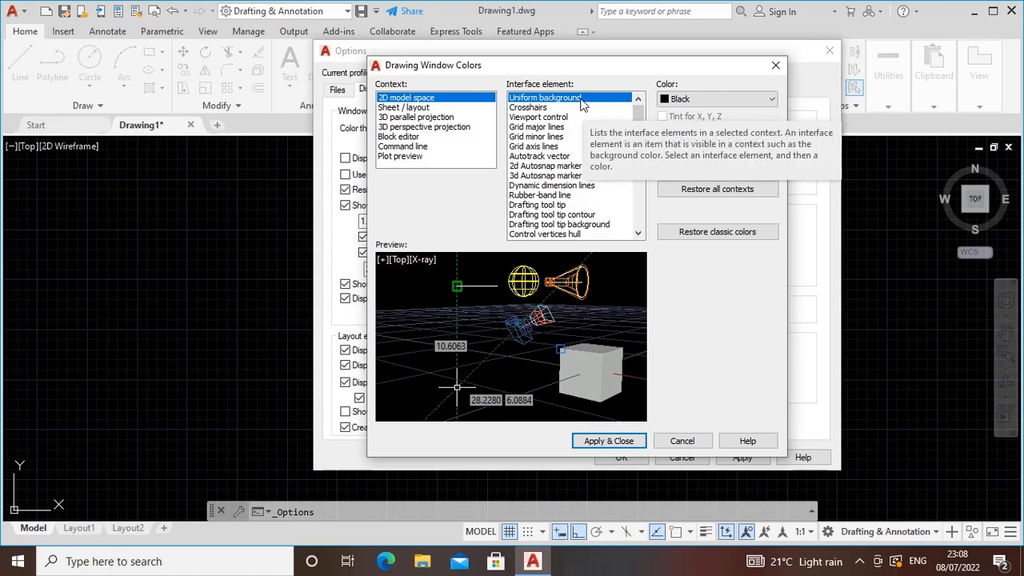
click(701, 99)
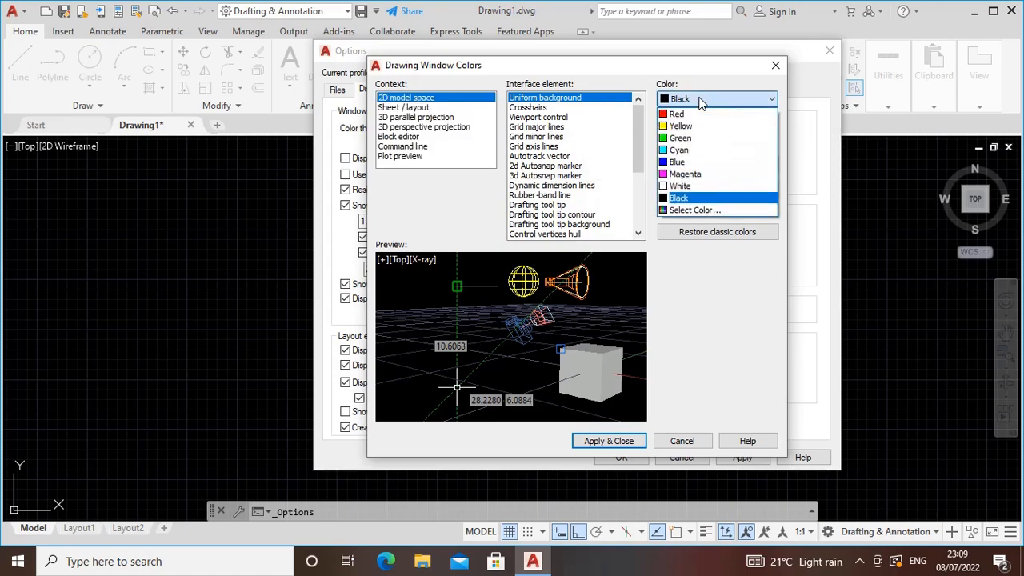
click(693, 213)
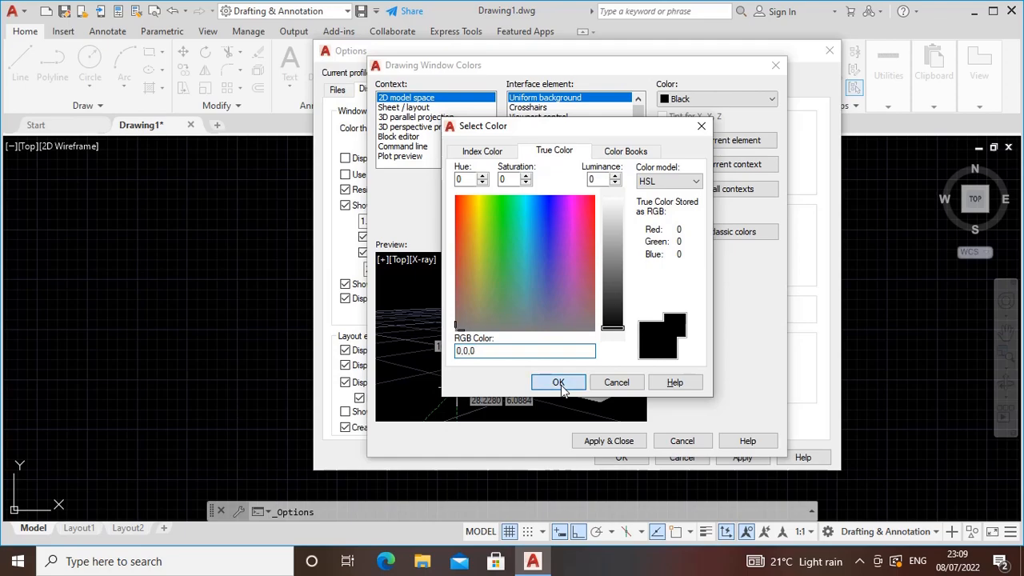
click(561, 385)
click(708, 99)
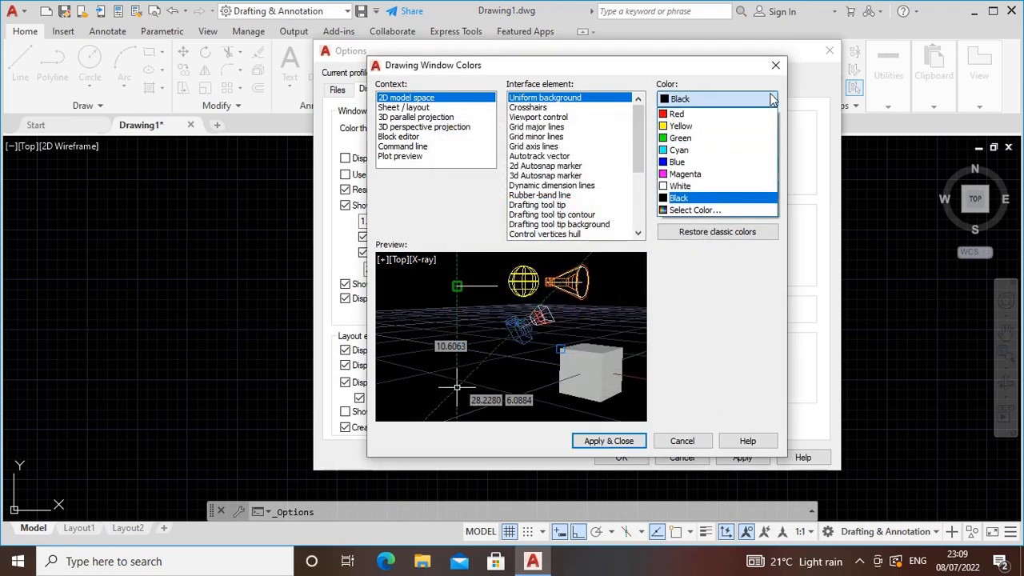
click(676, 128)
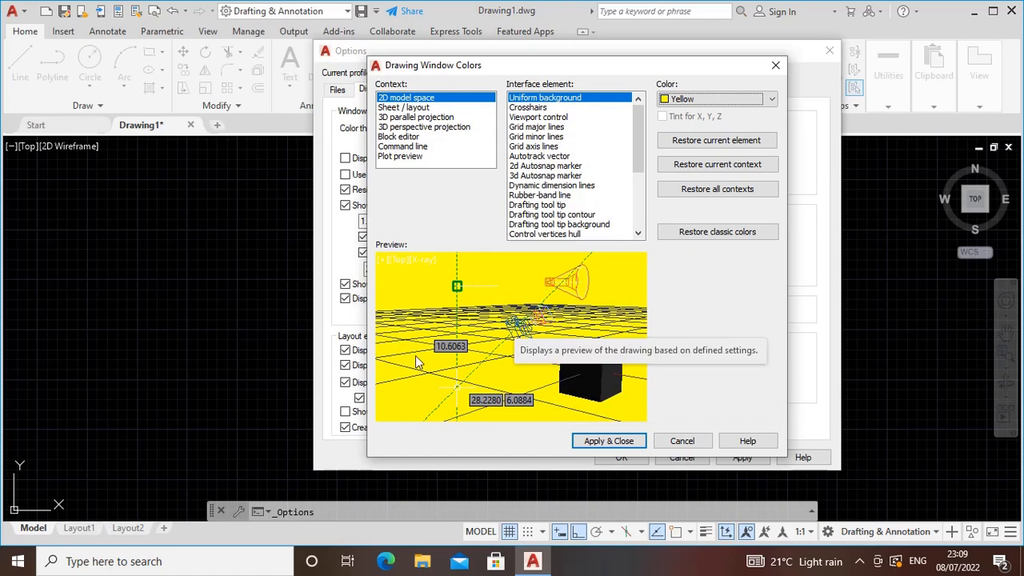
click(631, 442)
click(737, 459)
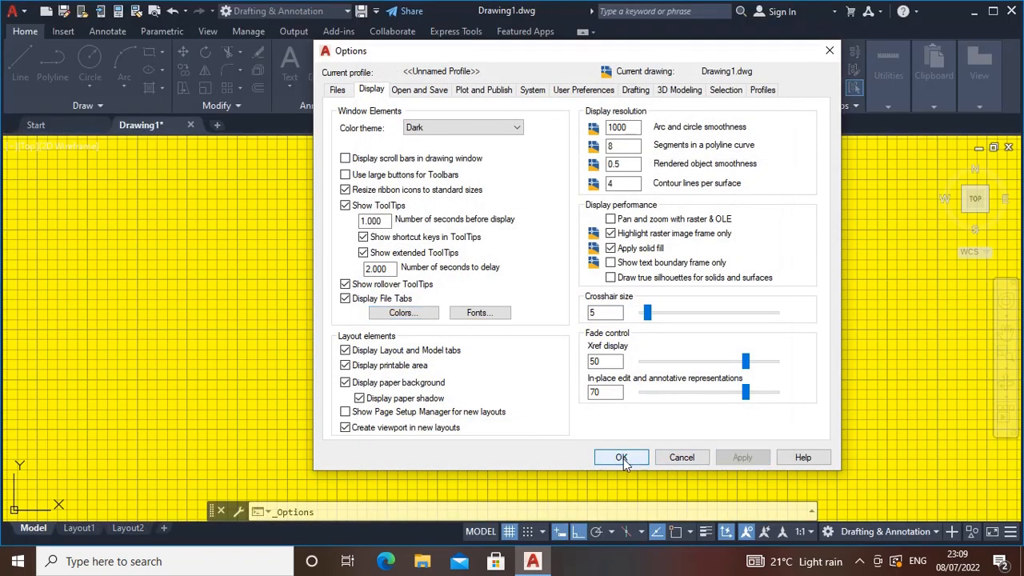
click(623, 459)
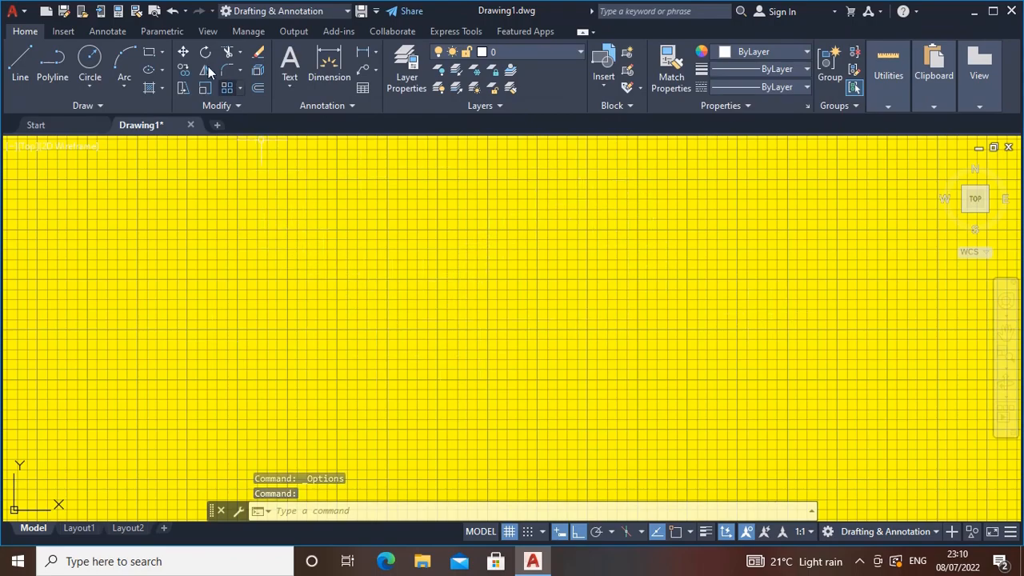
- Change the uniform background color of the 2D model space back to Black and apply it
click(14, 11)
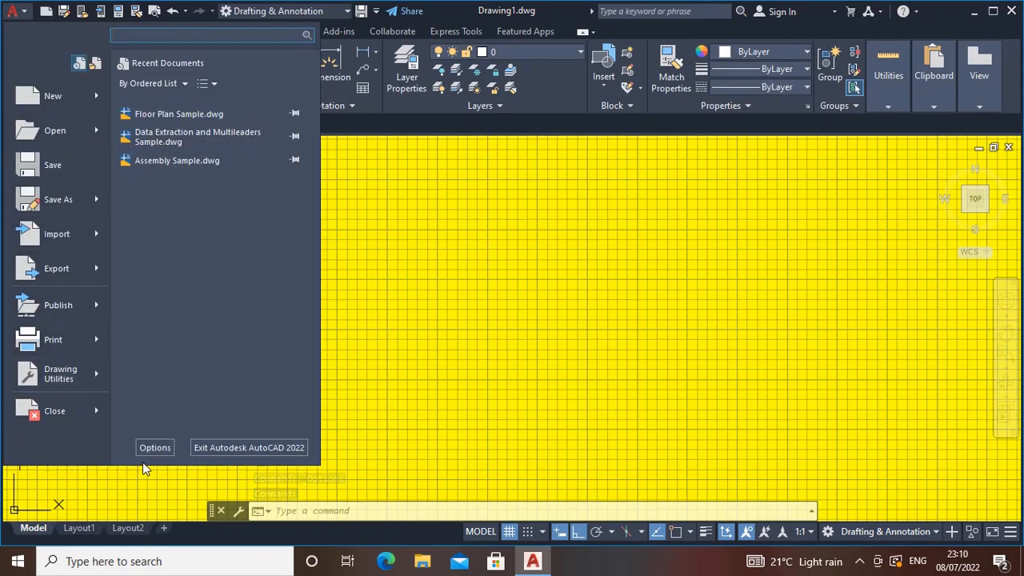
click(164, 449)
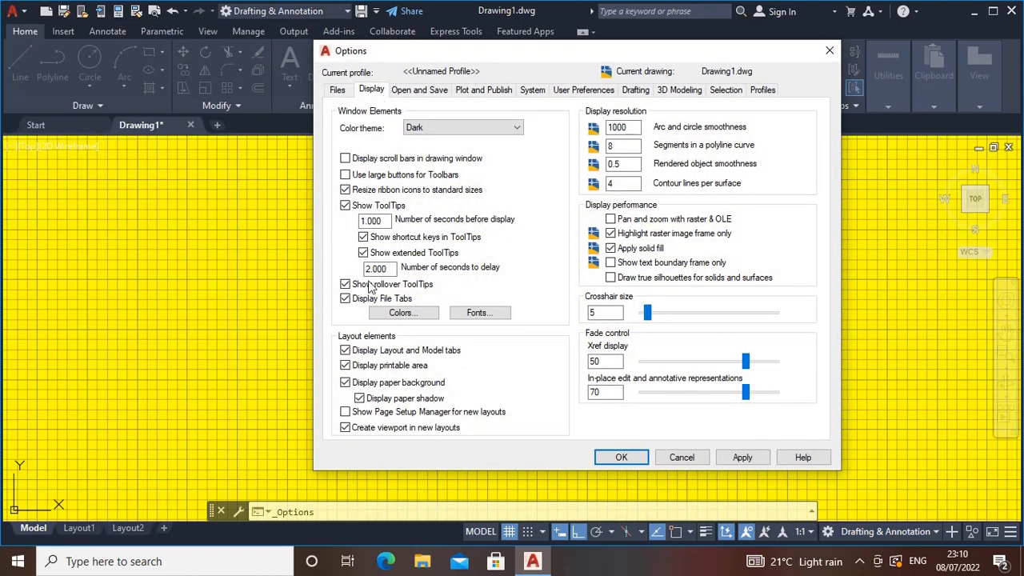
click(403, 313)
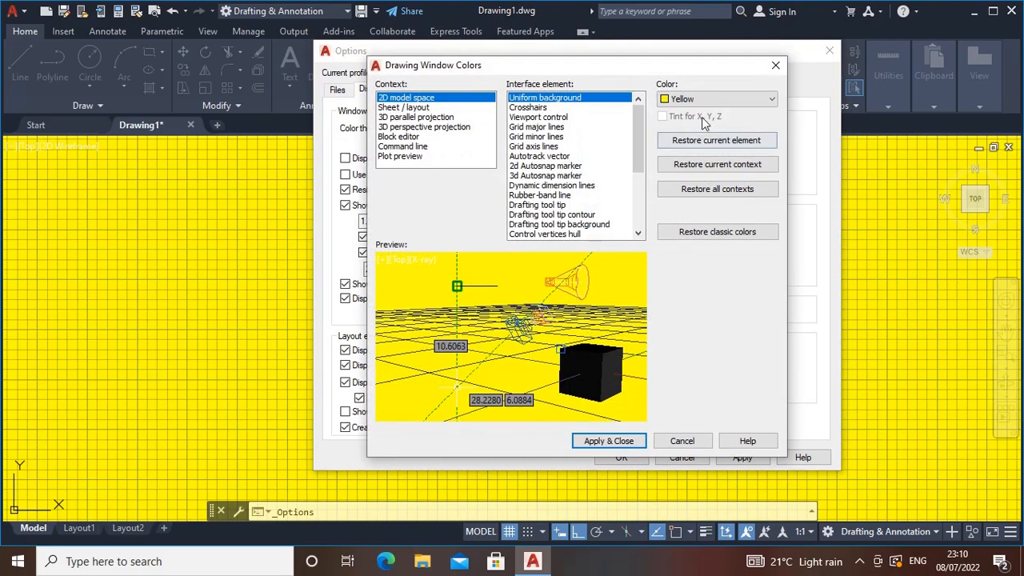
click(706, 99)
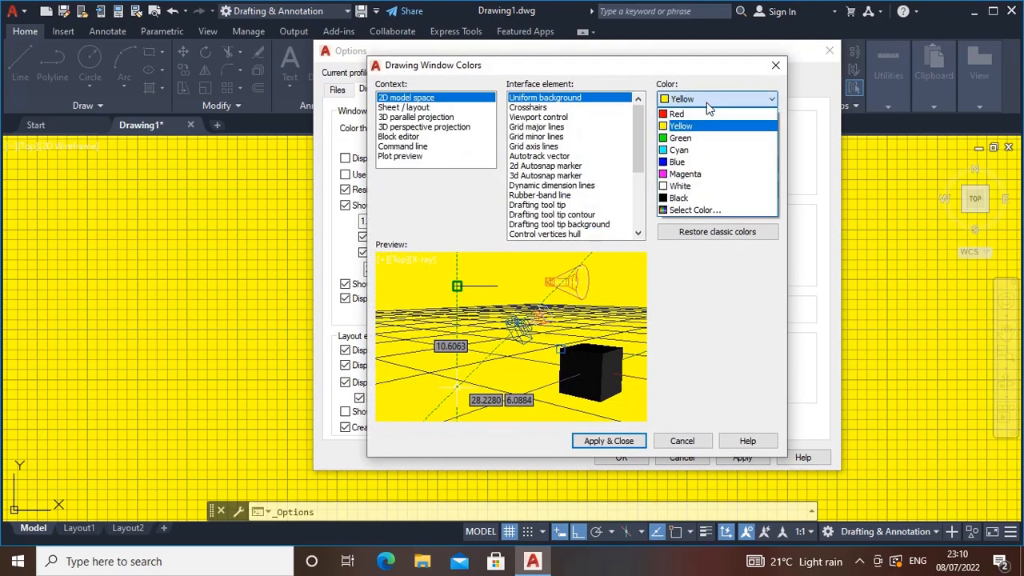
click(690, 200)
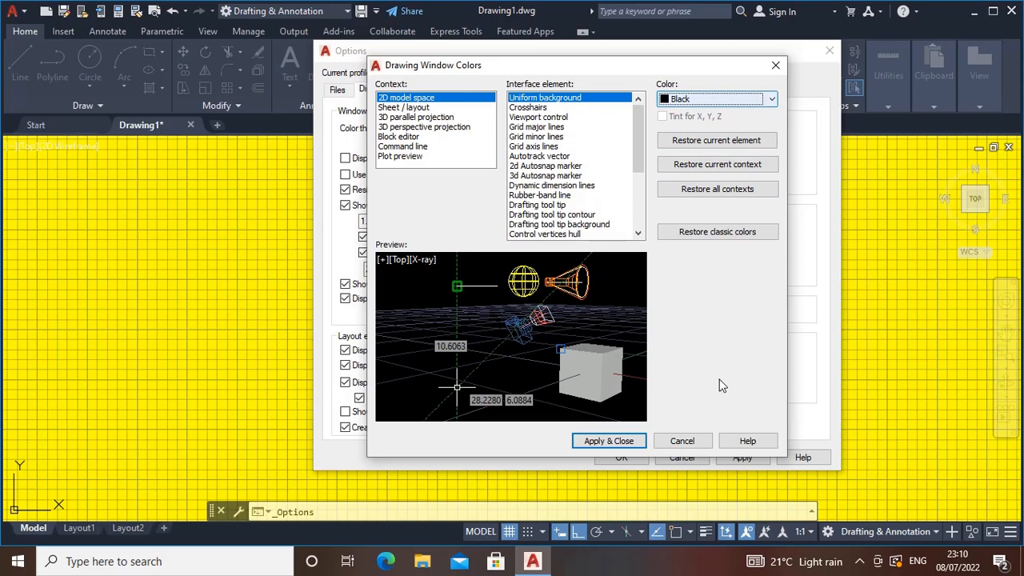
click(608, 442)
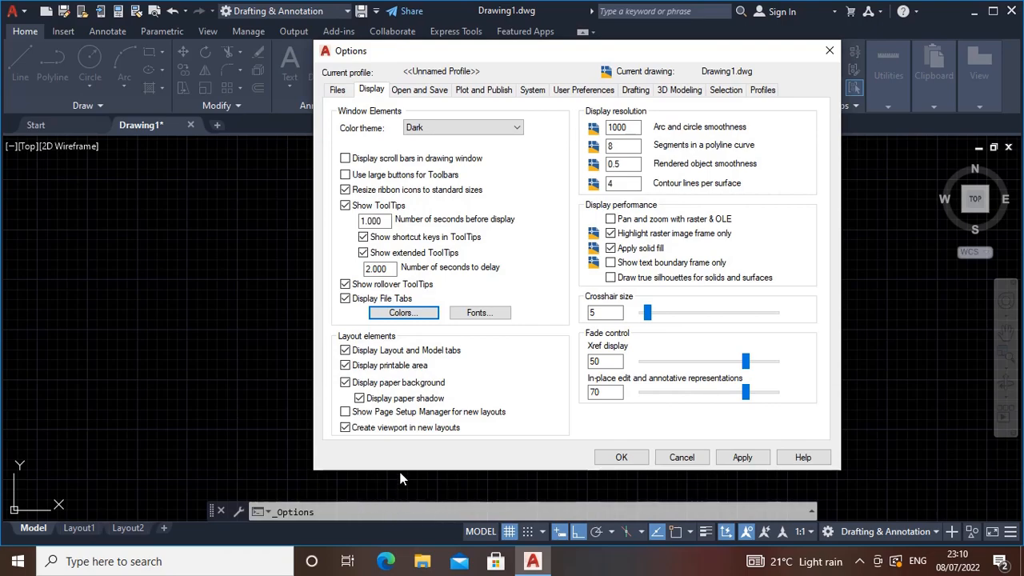
- Set the command line font to Consolas in Bold Italic at size 14 and apply the options
click(487, 316)
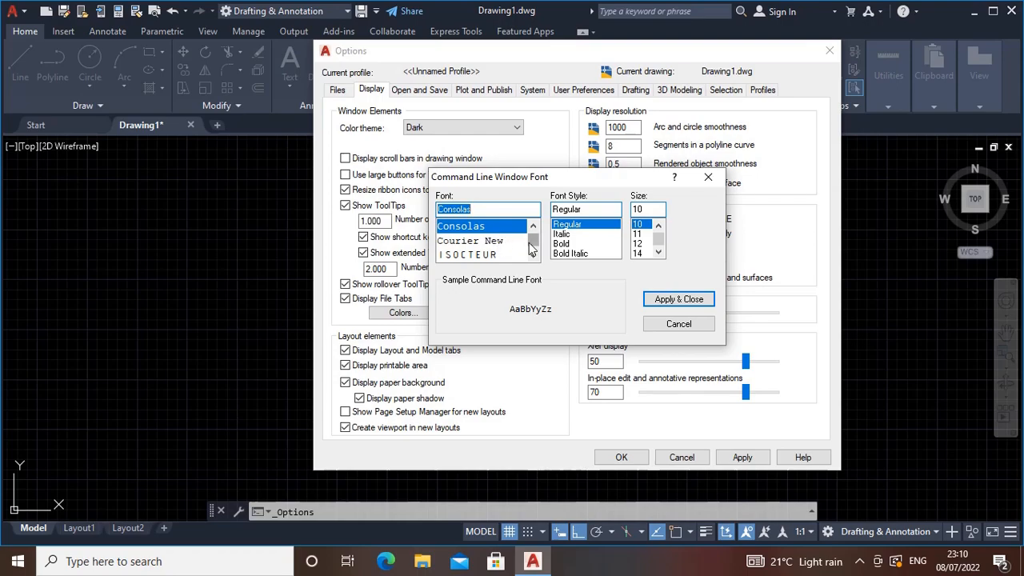
scroll(536, 260, down, 3)
scroll(536, 248, up, 2)
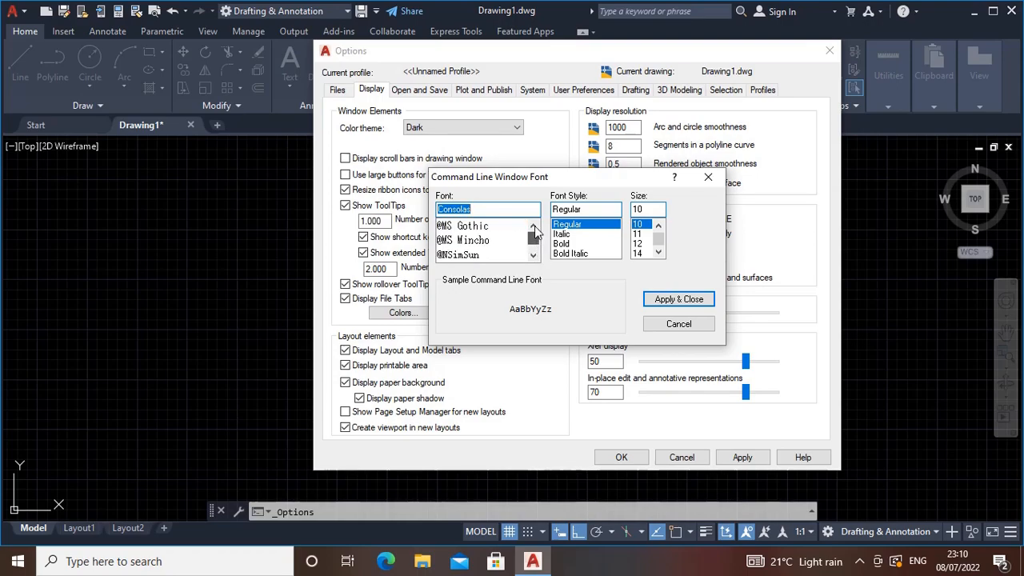
mouse_move(535, 235)
mouse_down()
mouse_move(535, 246)
mouse_move(537, 217)
mouse_move(542, 254)
mouse_move(543, 229)
mouse_up()
click(573, 254)
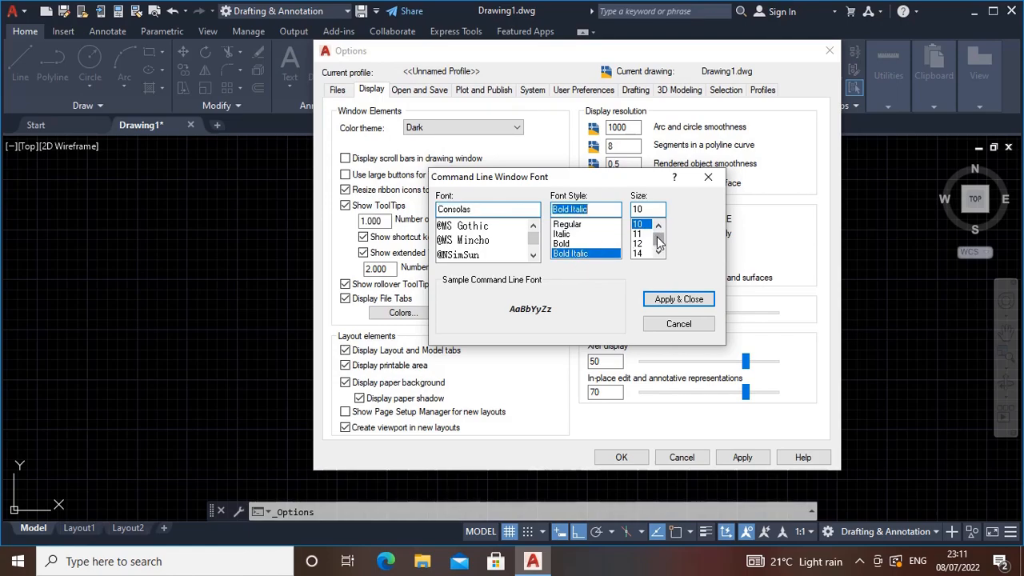
click(638, 253)
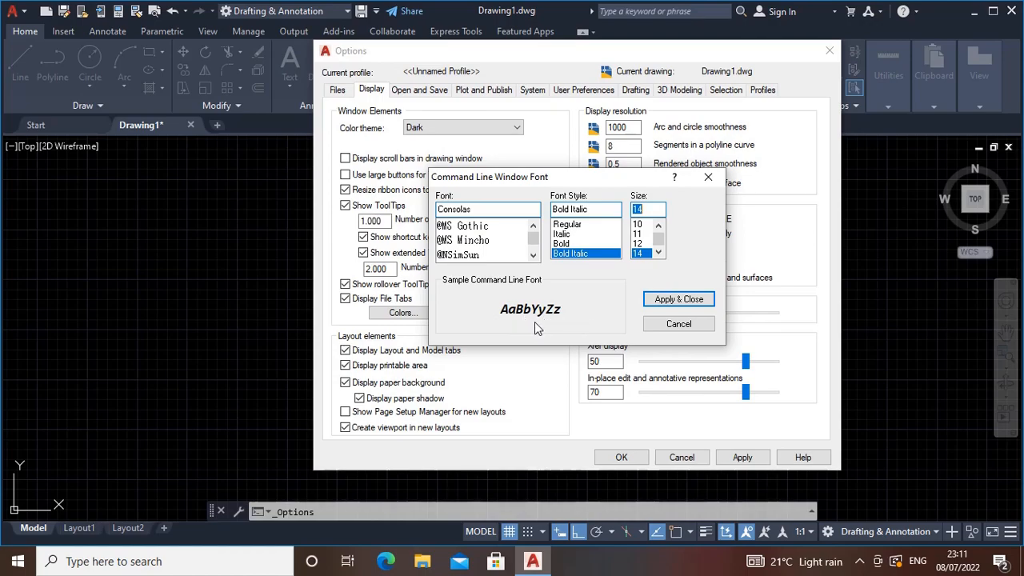
click(679, 299)
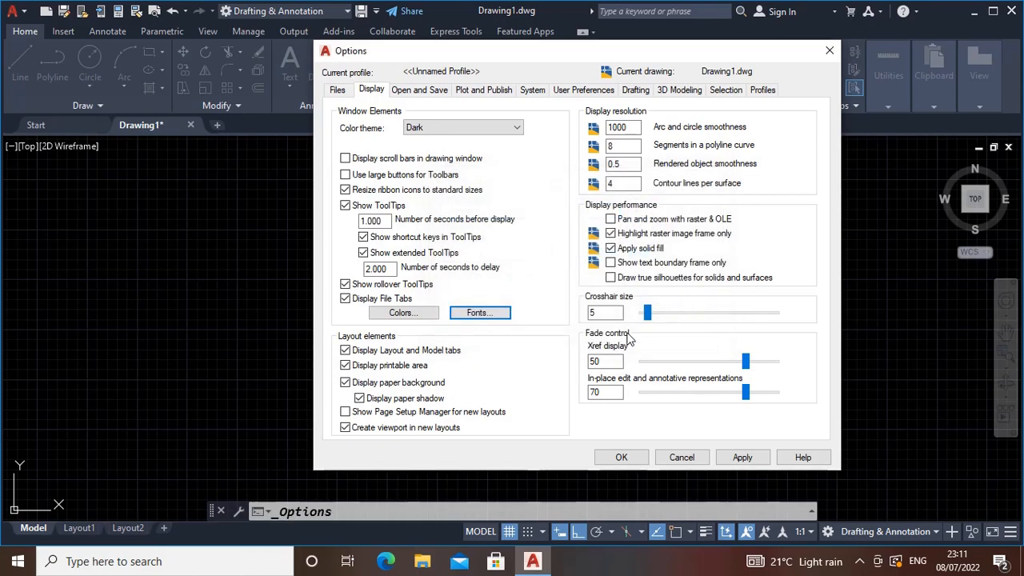
click(741, 461)
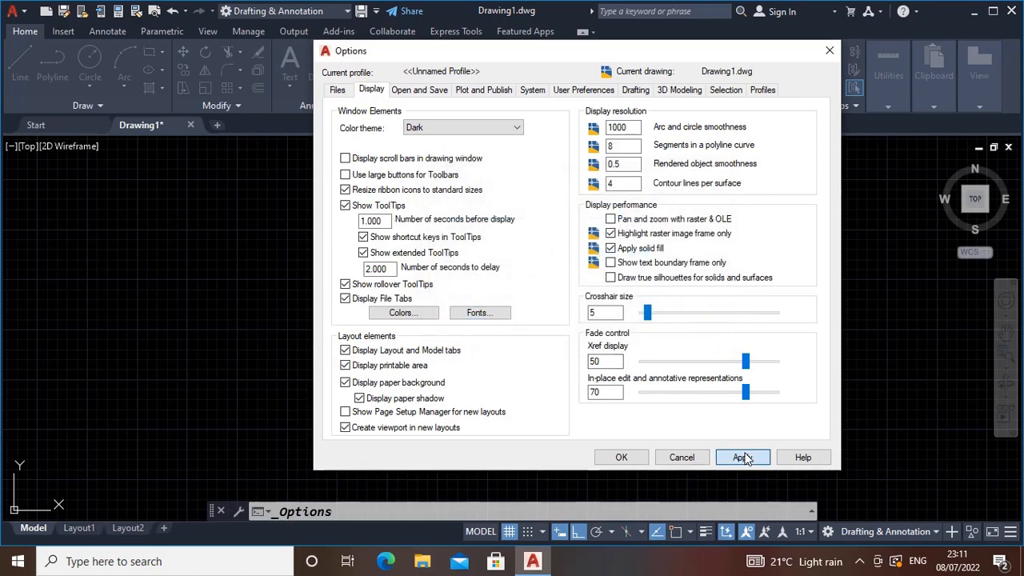
click(621, 458)
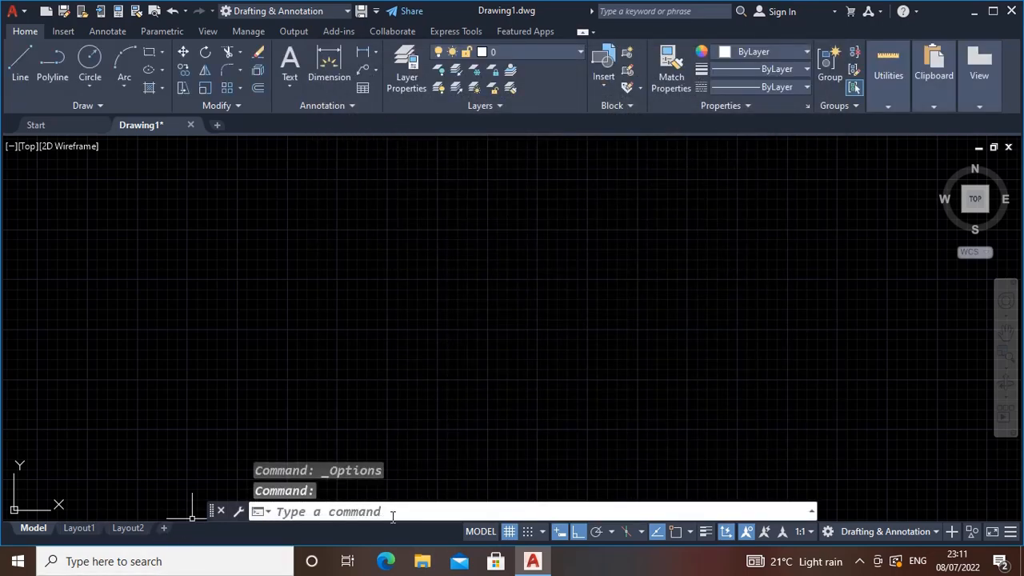
text(l)
key(Return)
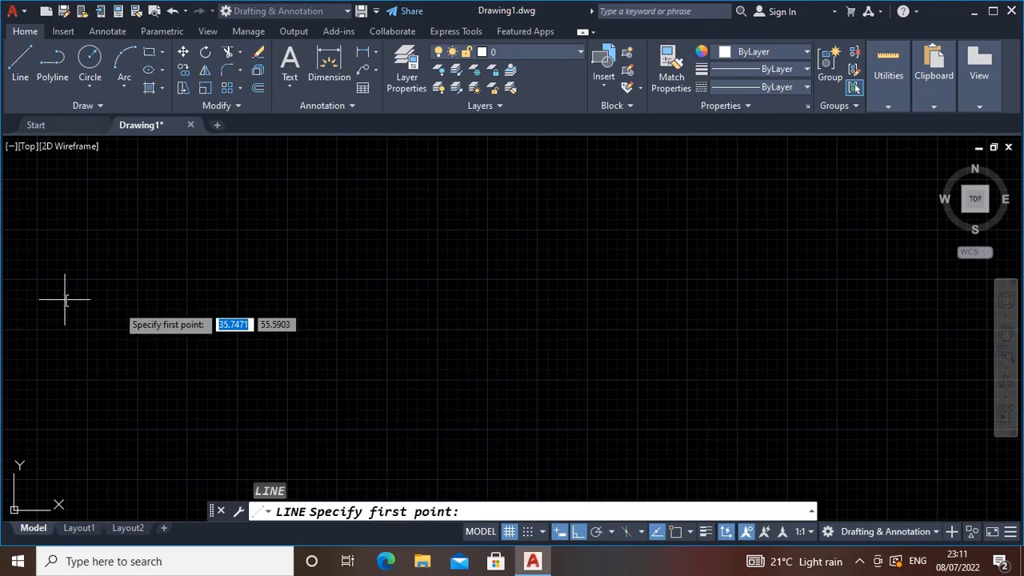
click(12, 10)
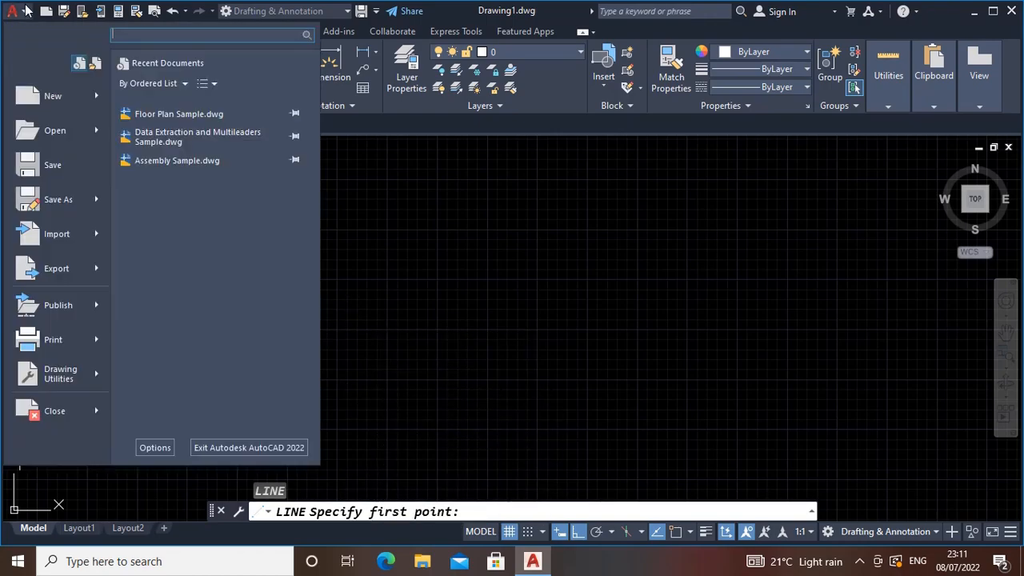
click(157, 449)
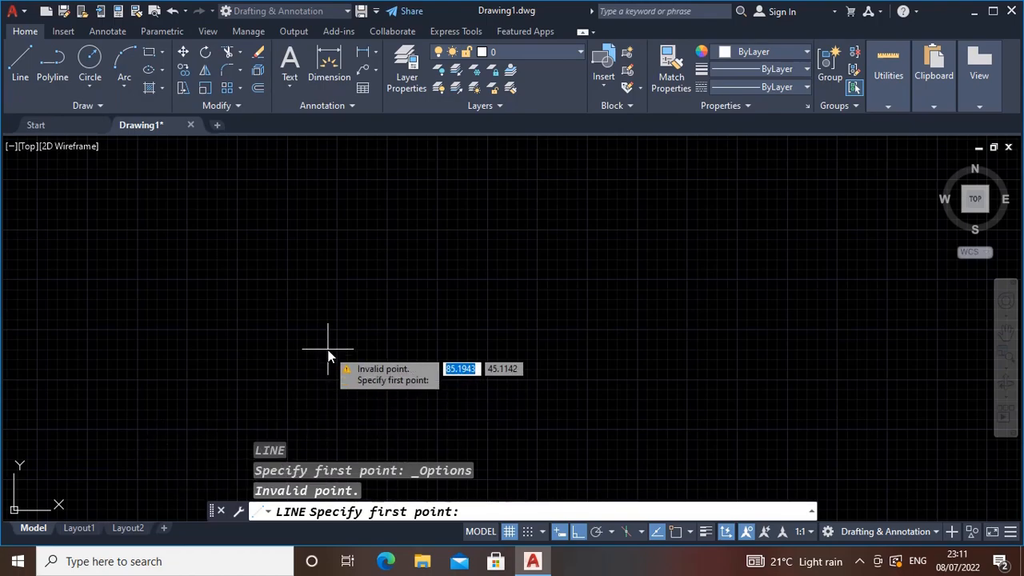
key(Escape)
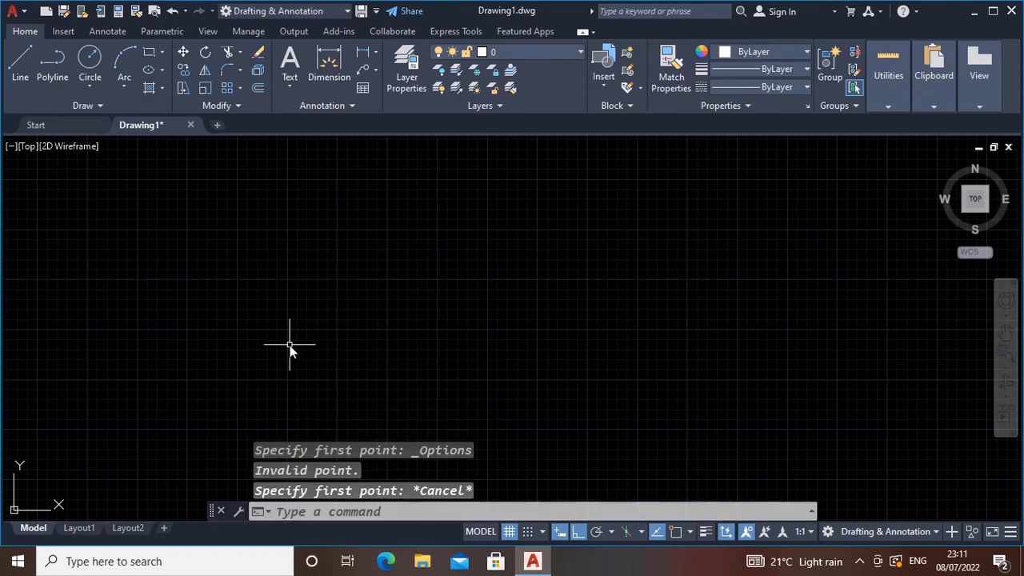
- Set the command line font size to 8 in the display options and apply it
click(12, 12)
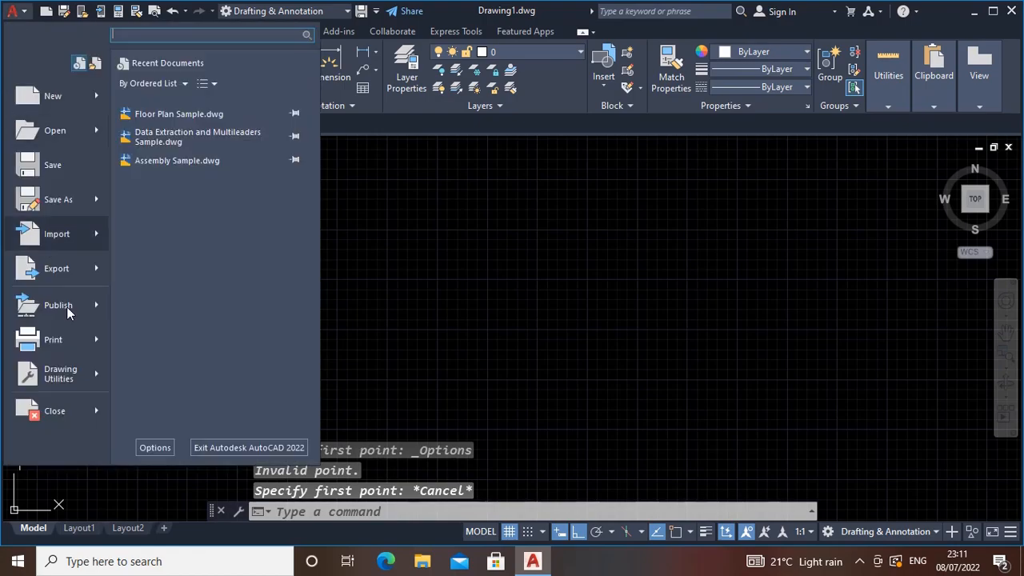
click(154, 451)
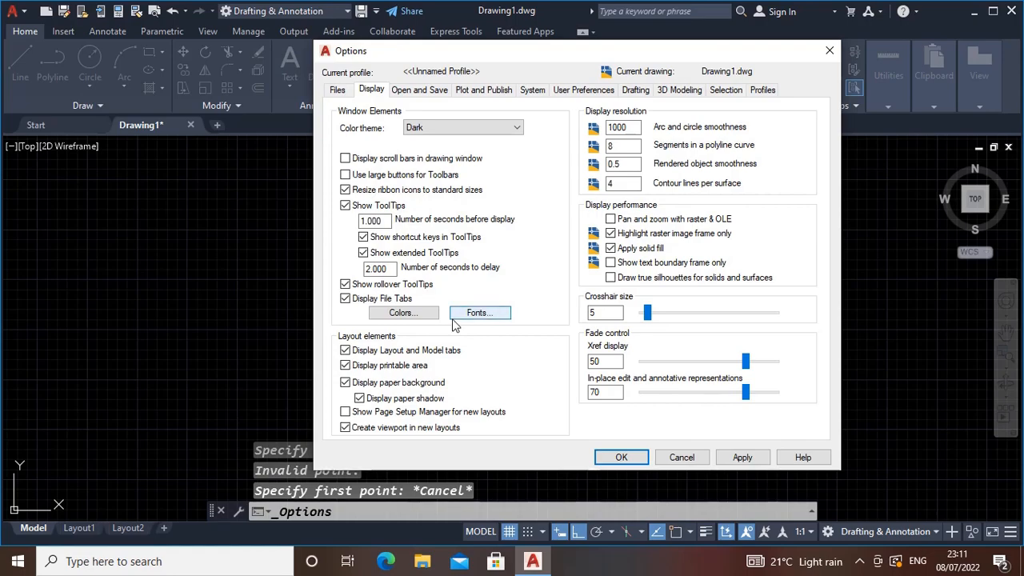
click(479, 313)
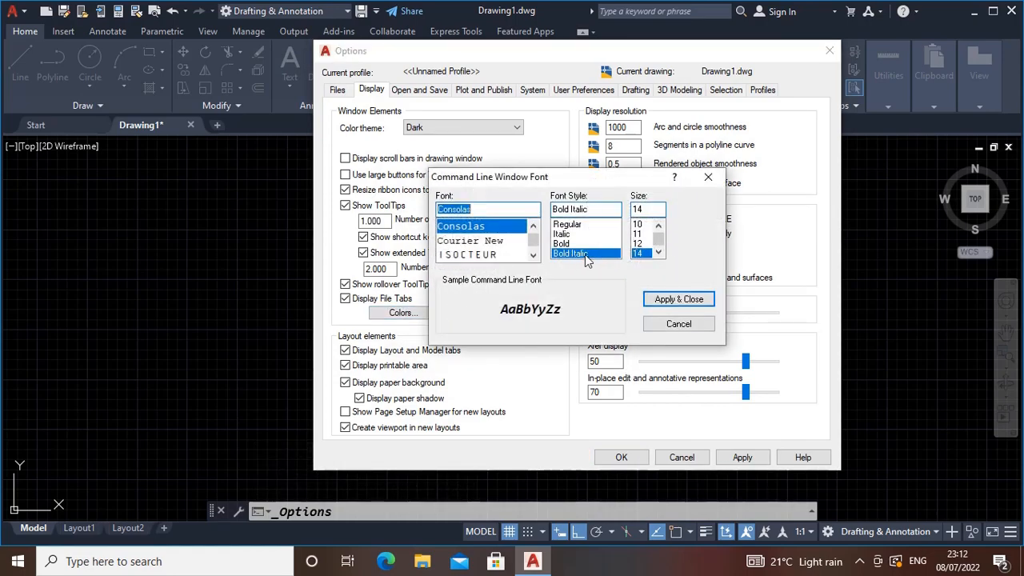
scroll(643, 244, up, 1)
click(638, 224)
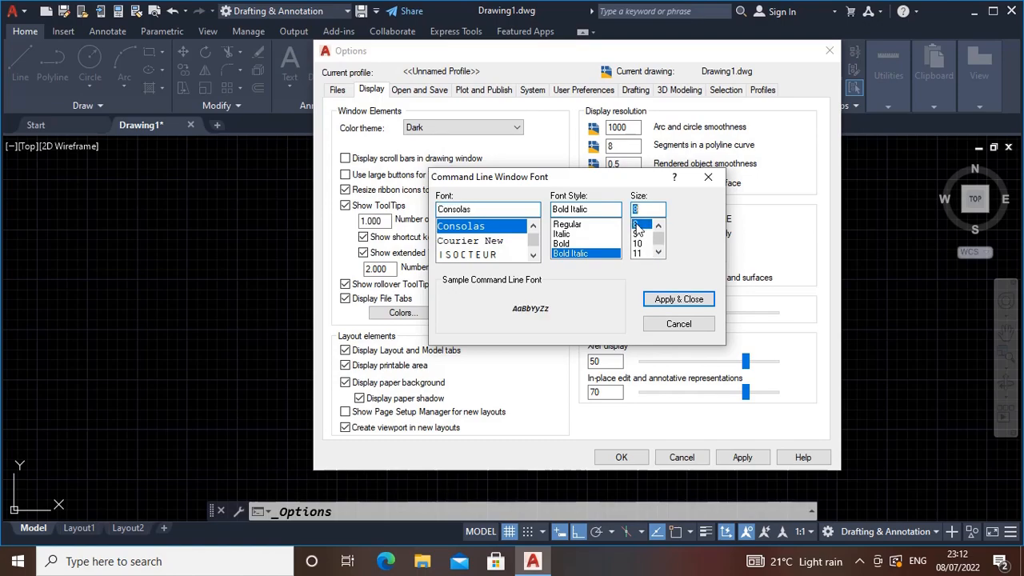
click(676, 299)
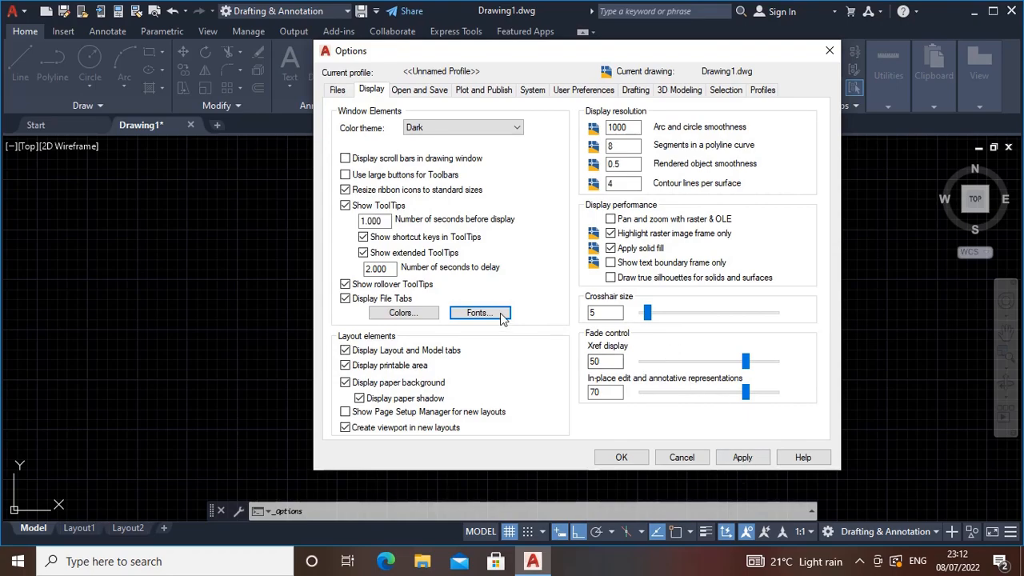
- Change the command line font size to 12, keeping Consolas in Bold Italic, and apply it
click(475, 313)
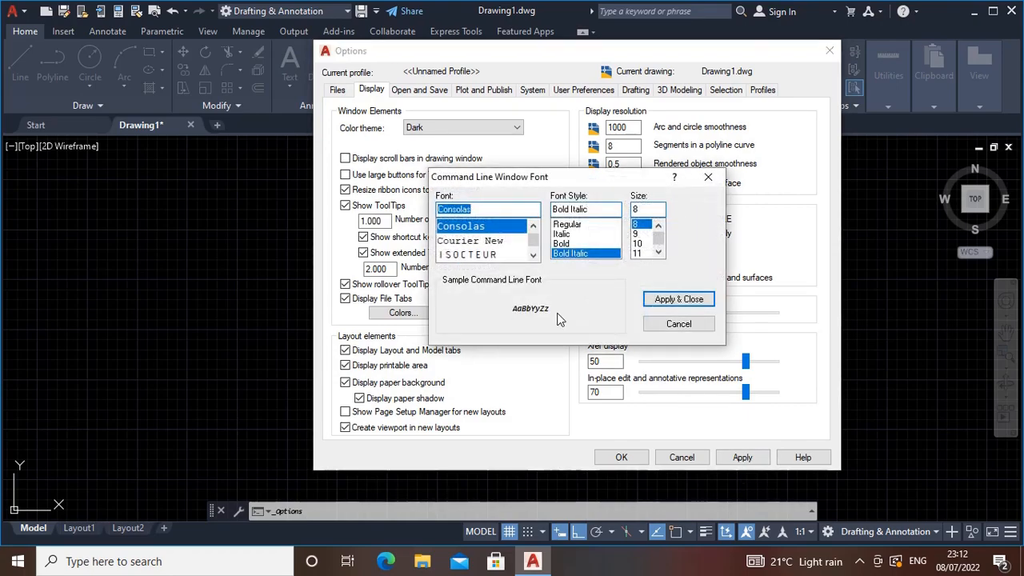
click(645, 244)
scroll(645, 244, down, 1)
click(645, 244)
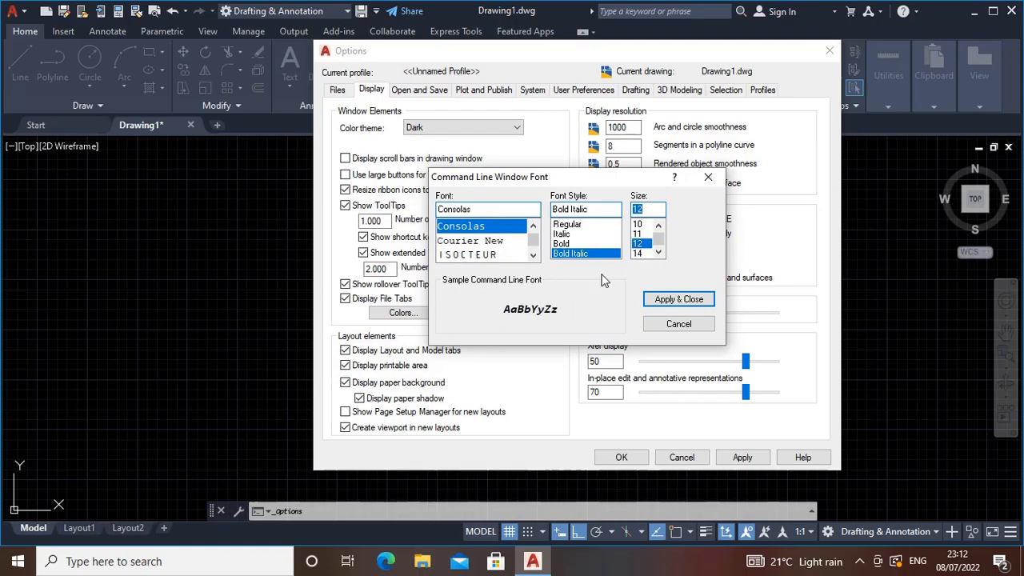
click(680, 300)
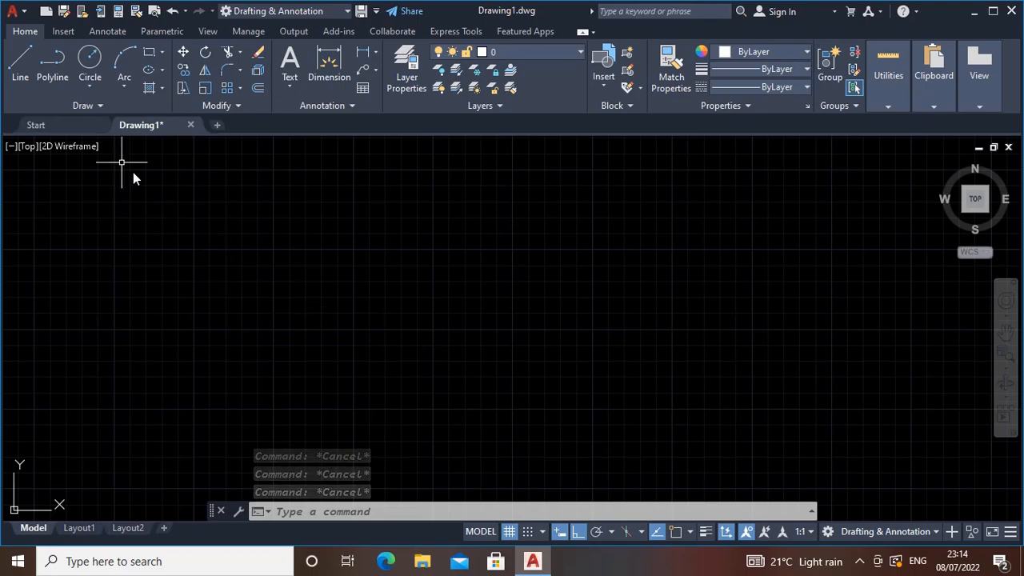
click(12, 11)
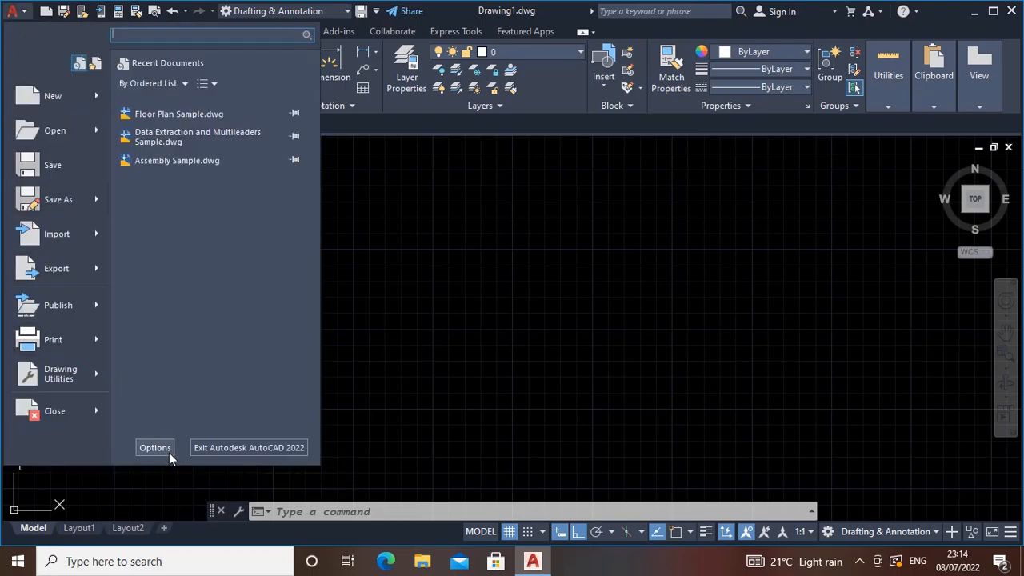
click(383, 339)
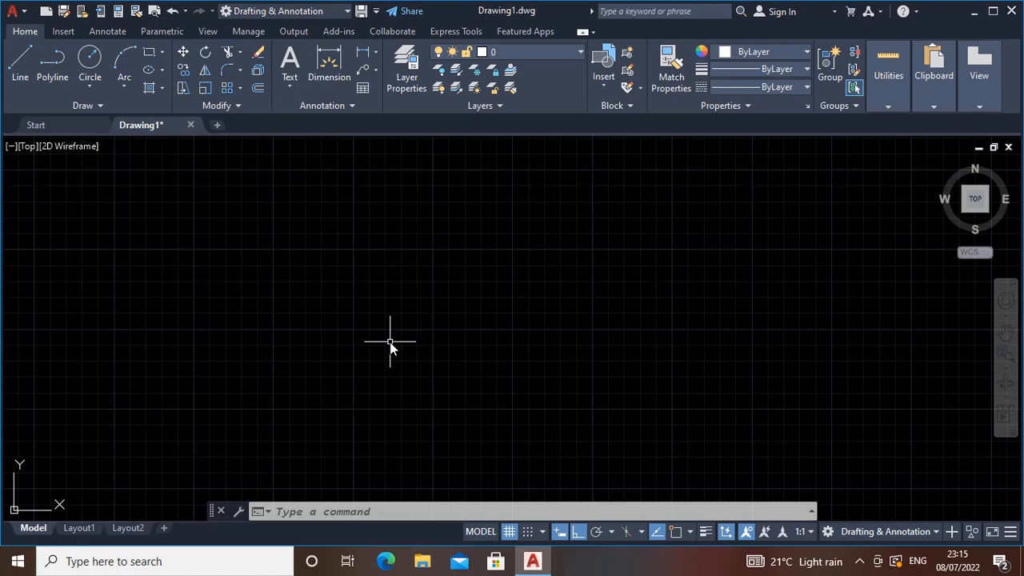
- Reach the display options through the drafting settings (DS), set the crosshair size to 10 and confirm both dialogs
text(ds)
key(Return)
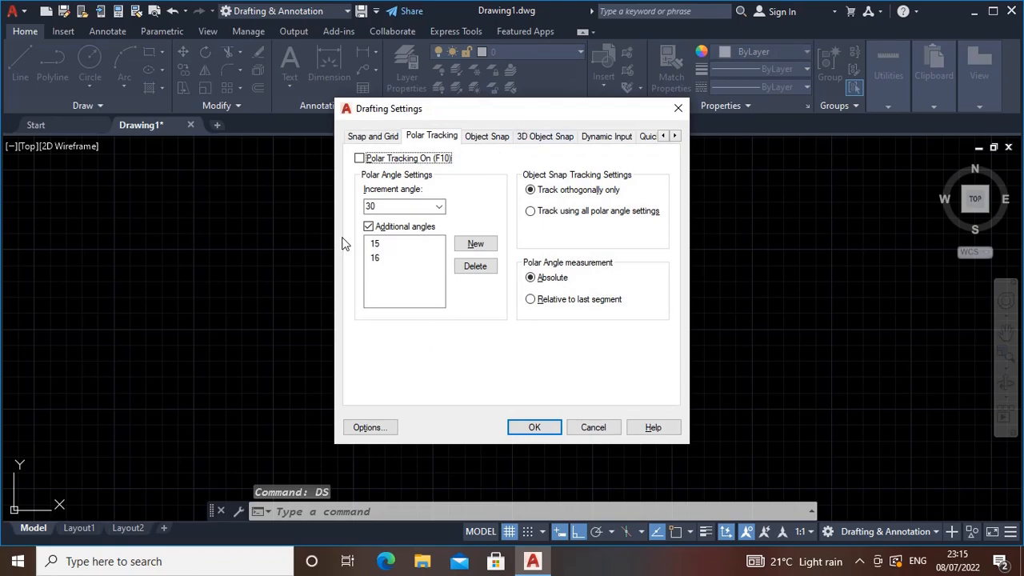
click(380, 431)
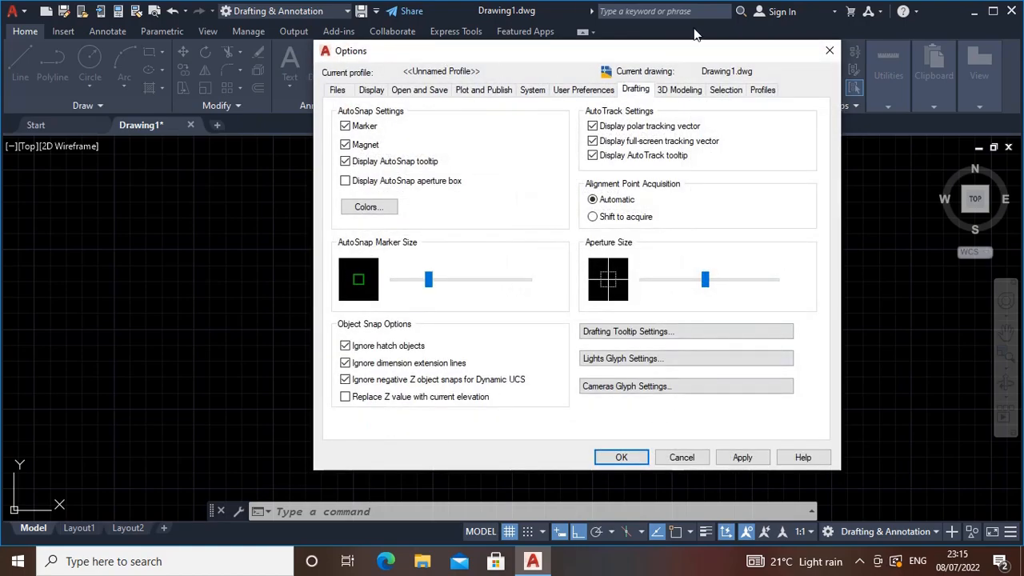
click(369, 90)
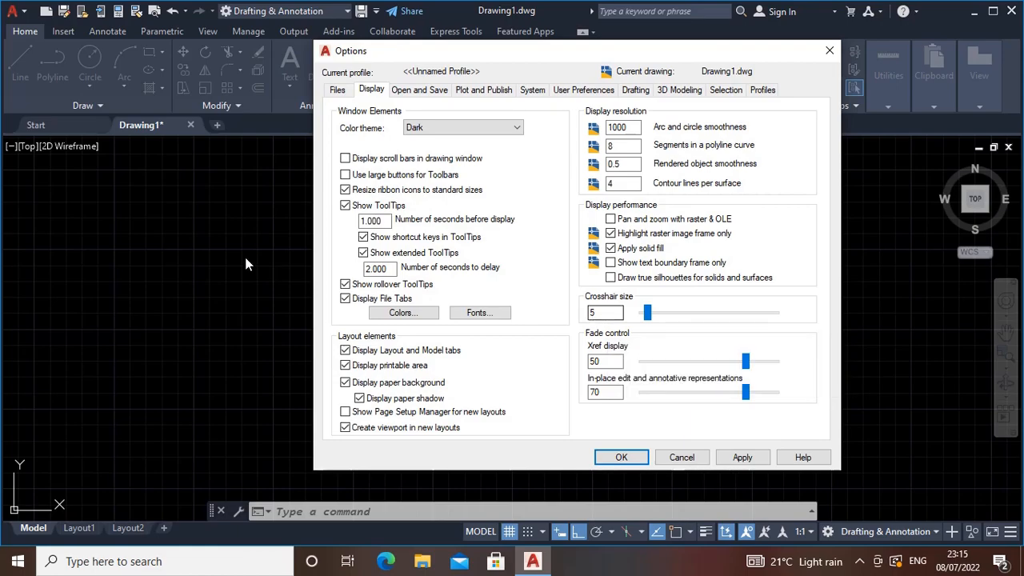
double_click(592, 314)
text(10)
click(621, 457)
click(534, 428)
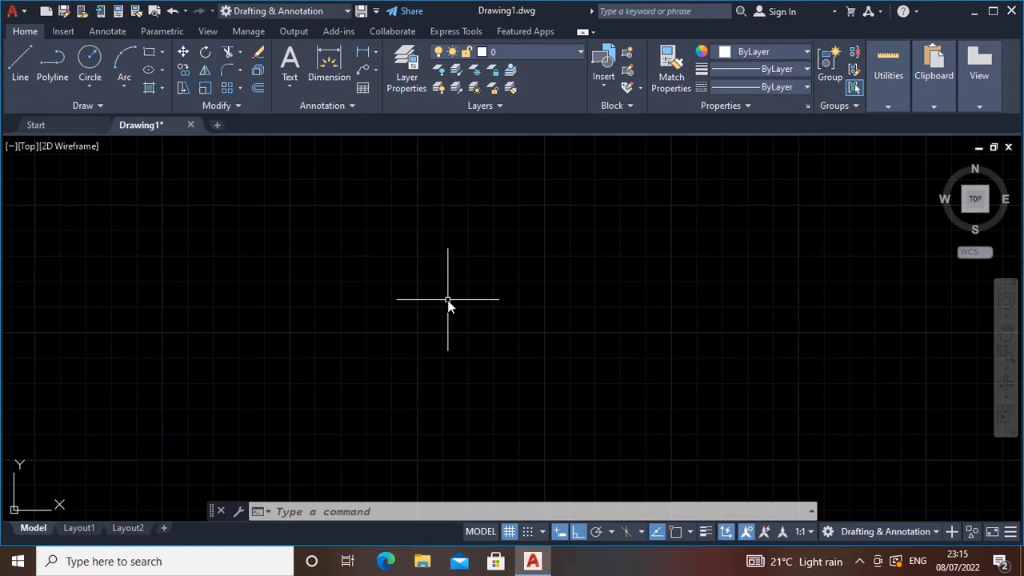
- Set the crosshair size to 20 in the display options and confirm
click(12, 11)
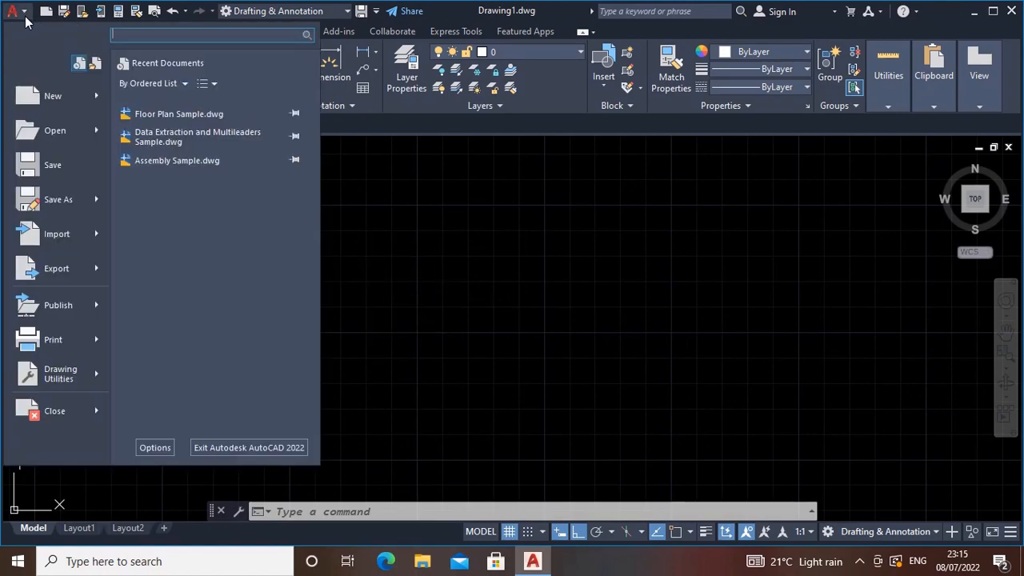
click(154, 448)
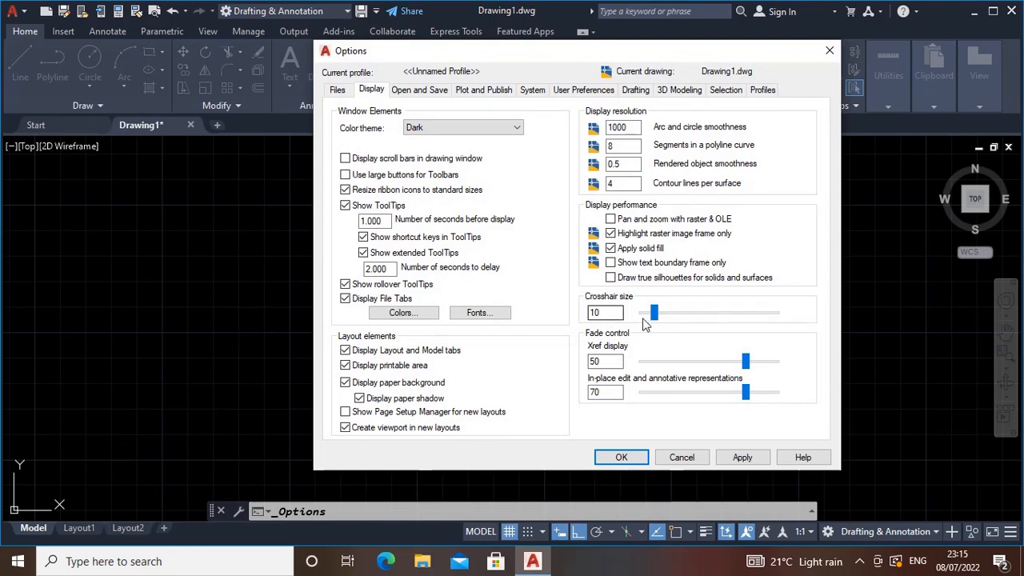
double_click(596, 313)
text(20)
key(Return)
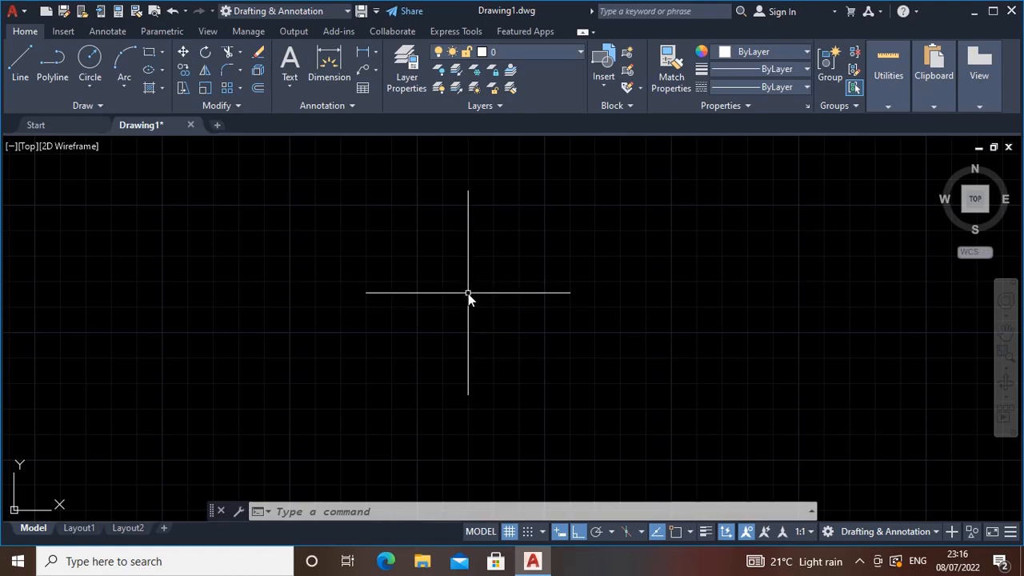
- Set the crosshair size back to 5 in the display options and confirm
click(12, 16)
click(160, 448)
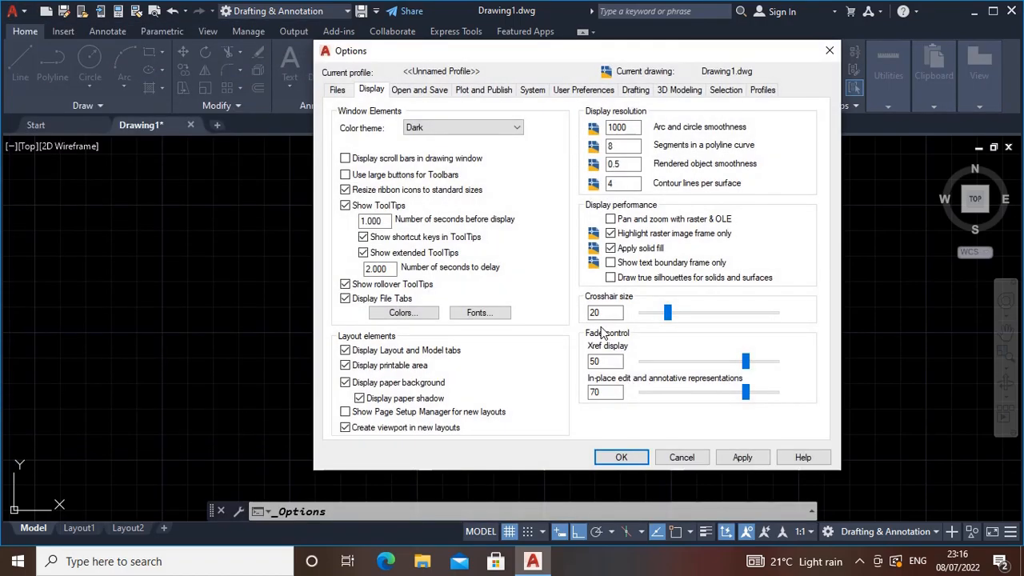
double_click(594, 313)
key(Return)
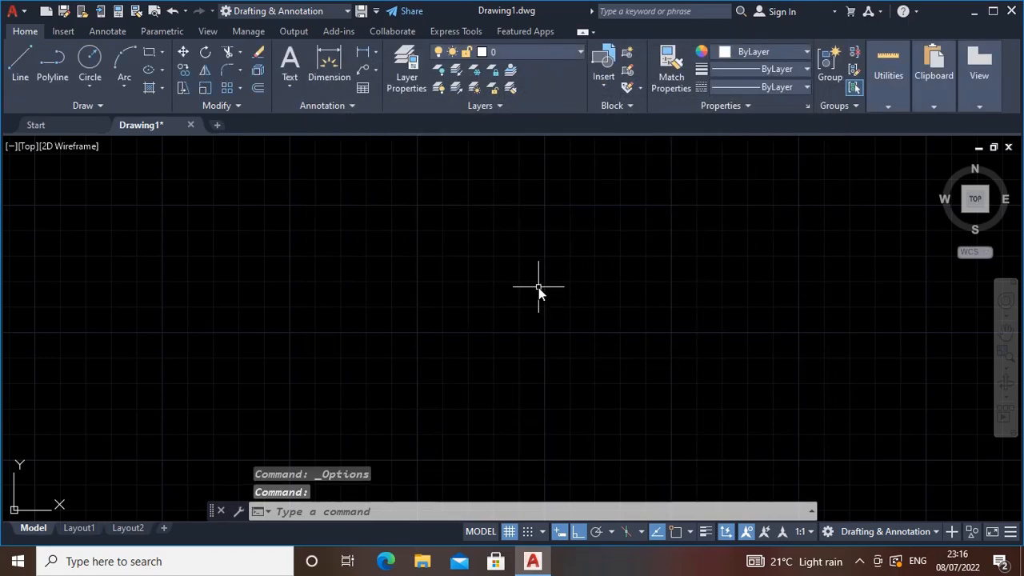